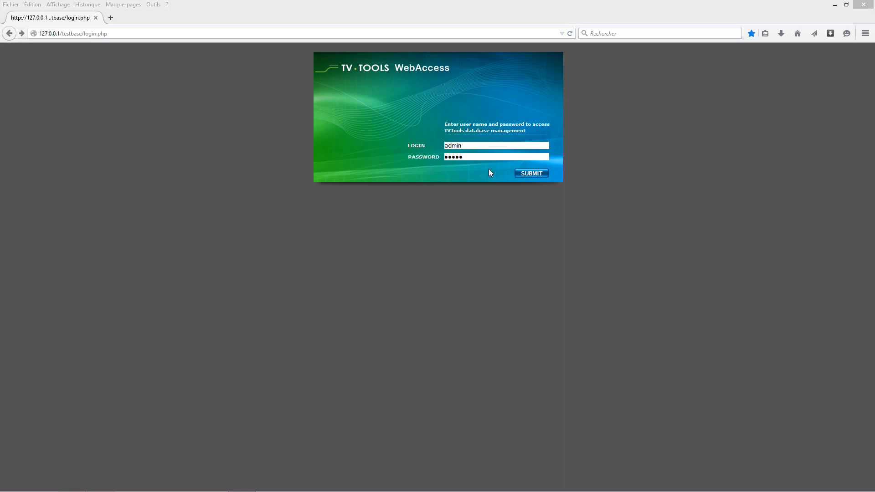
Sign in to the database management with the prefilled credentials and open the users section
click(530, 174)
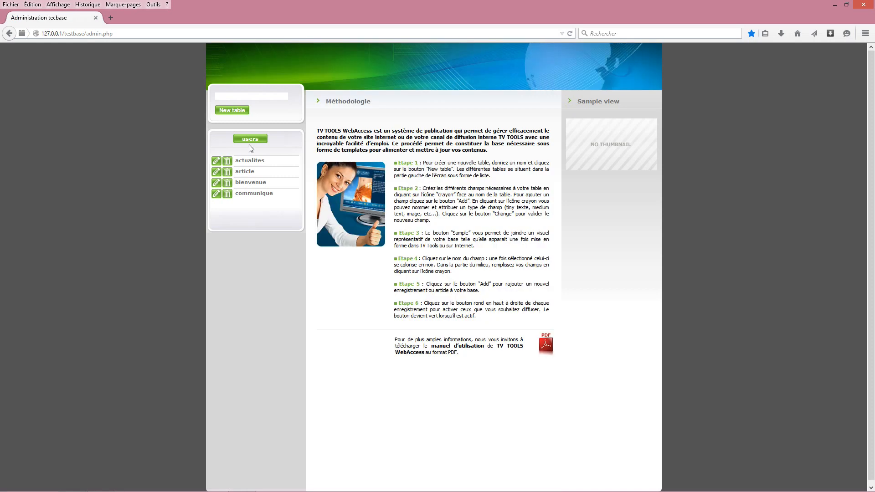
click(250, 141)
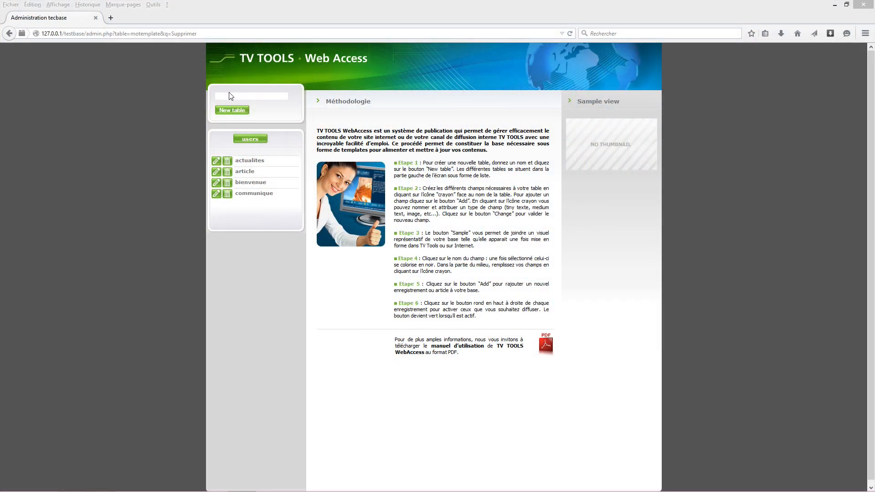
Create a new table named montemplate
click(229, 96)
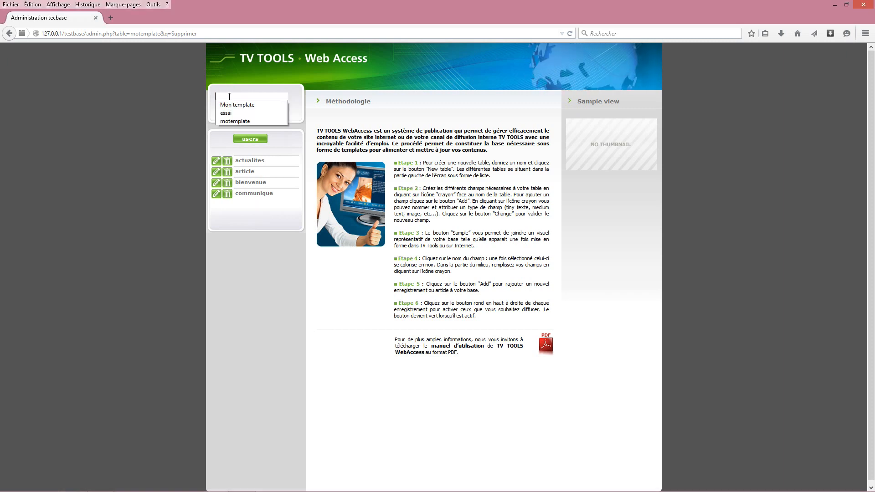
text(montemplate)
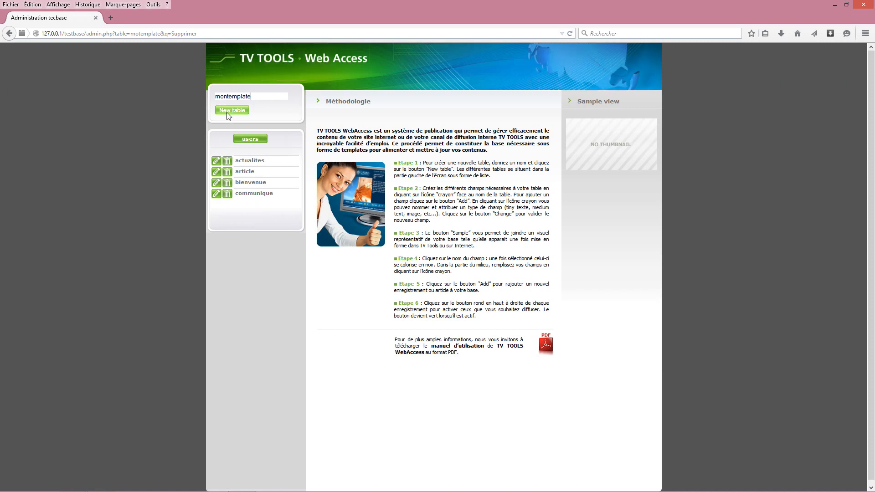
click(228, 110)
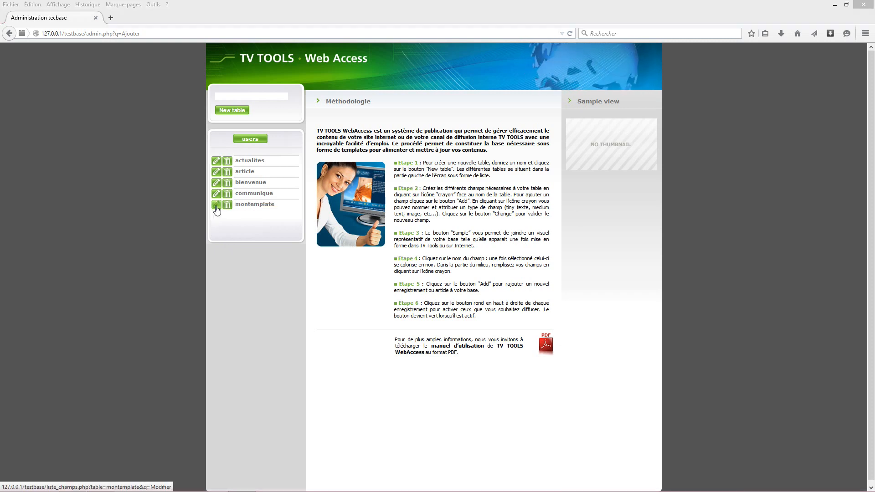
Add a first field to the montemplate table, named titre with the type tiny text
click(216, 206)
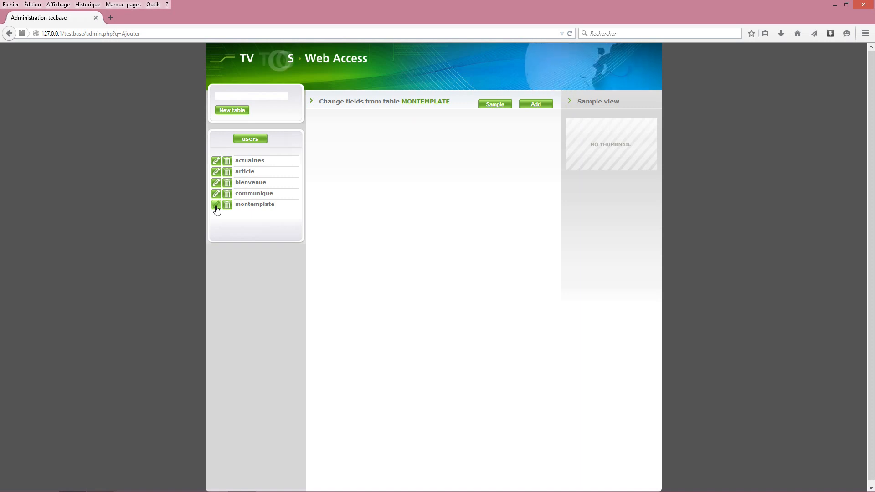
click(216, 209)
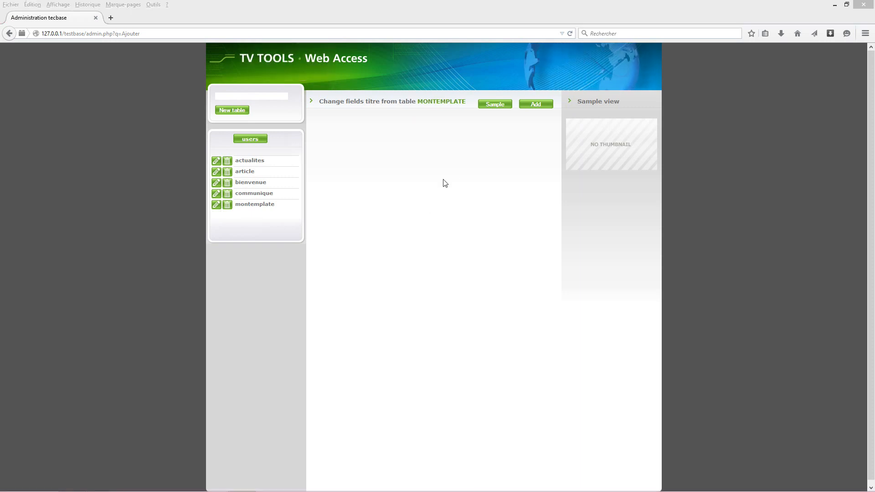
click(536, 105)
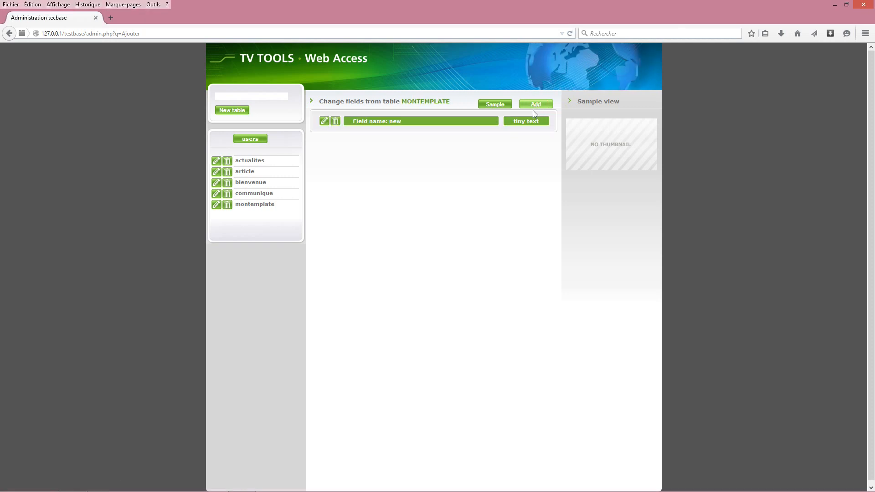
click(324, 121)
click(355, 228)
text(t)
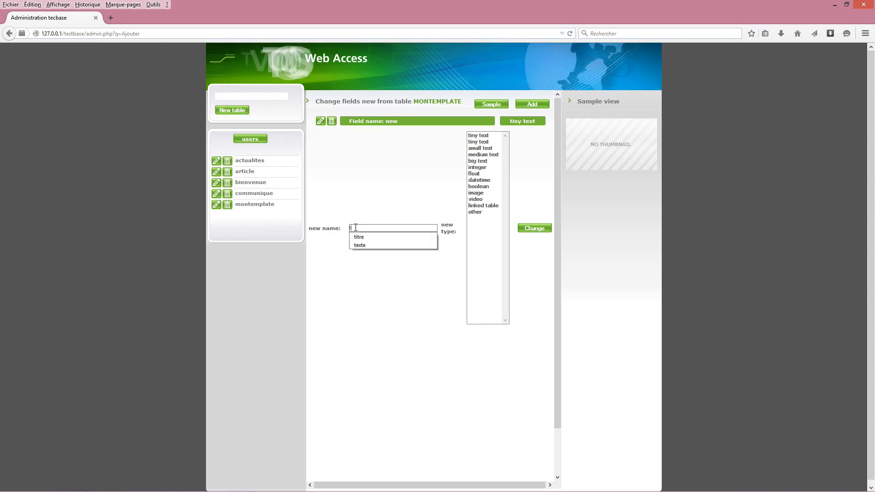
text(itre)
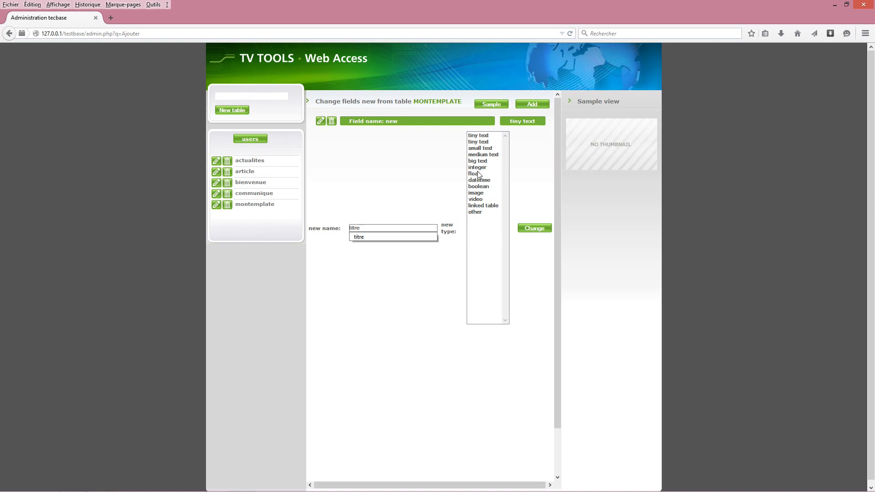
click(474, 137)
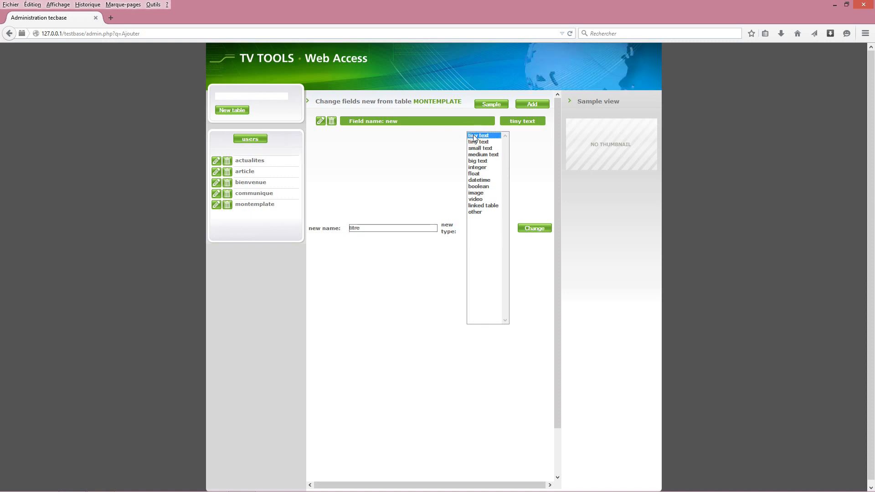
click(537, 228)
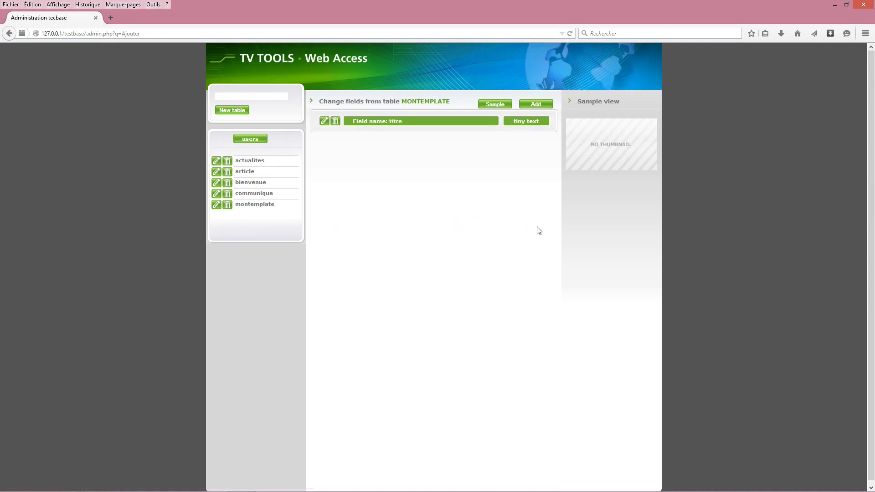
Add a second field to the montemplate table, named texte with the type medium text
click(530, 106)
click(325, 151)
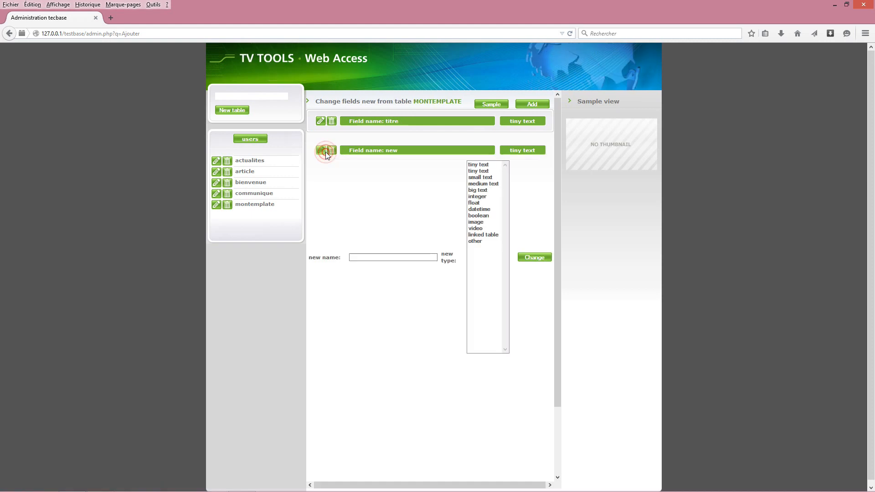
click(351, 258)
text(texte)
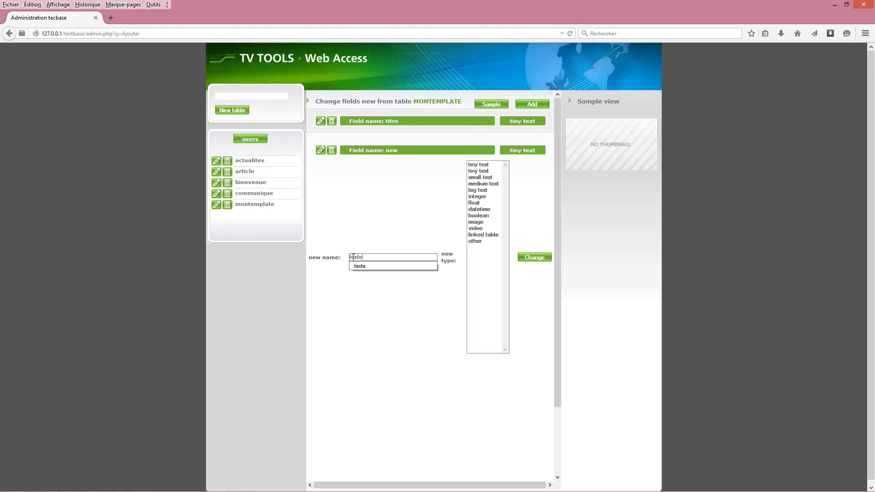
click(376, 269)
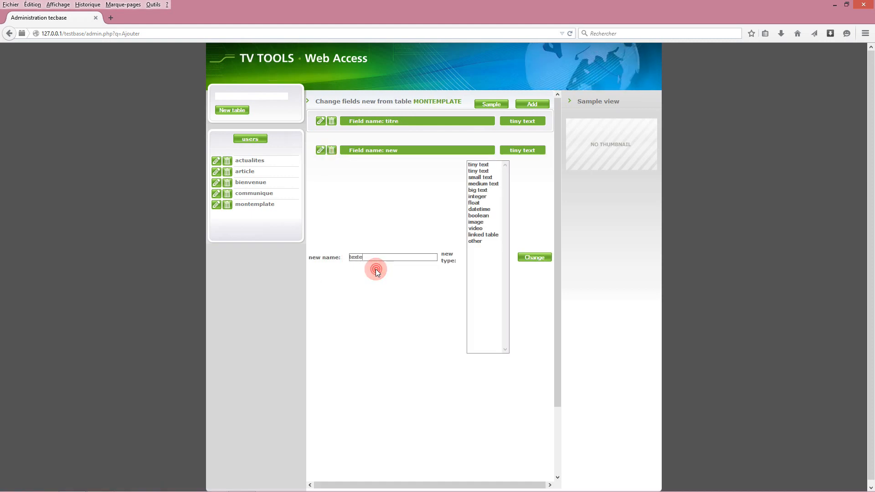
click(476, 184)
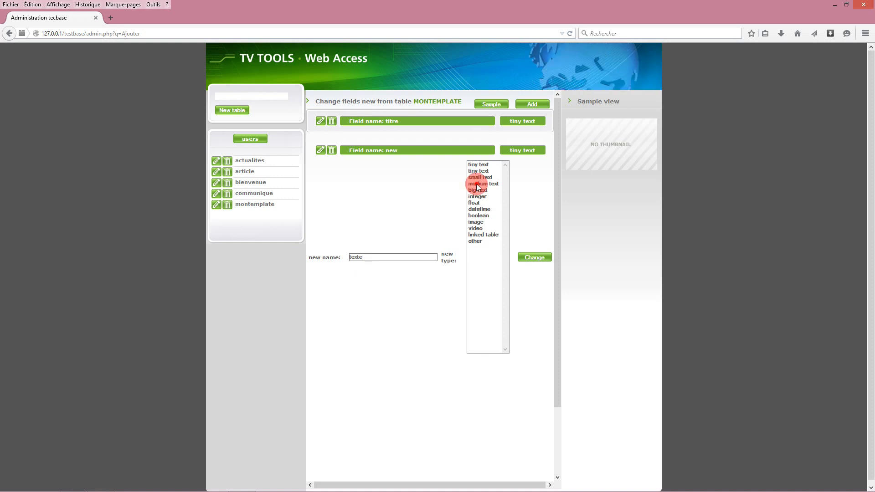
click(545, 258)
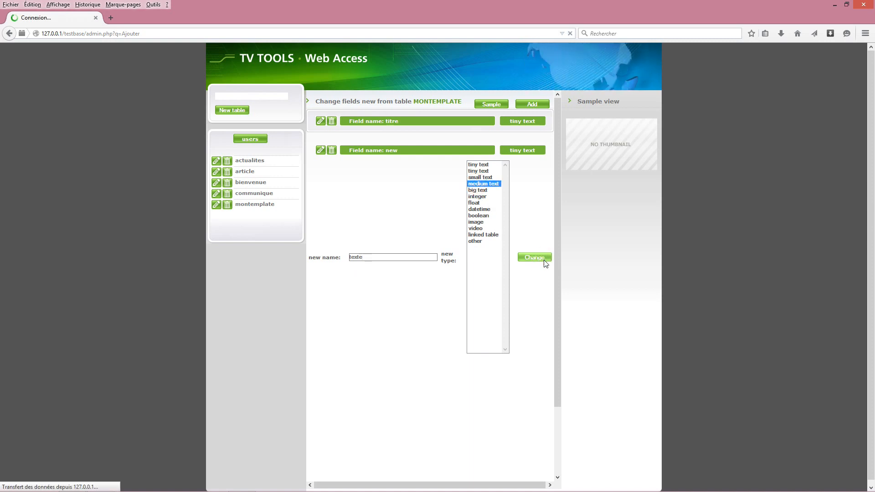
Add a third field to the montemplate table, named image with the type image
click(533, 106)
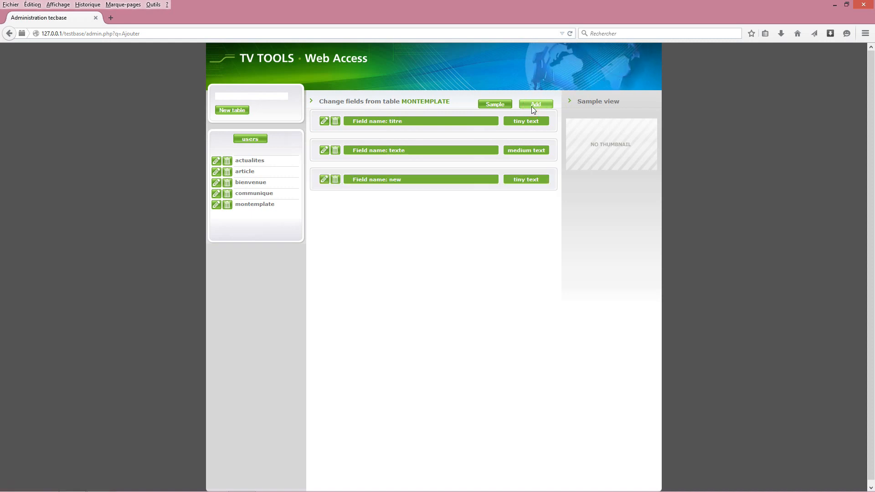
click(324, 181)
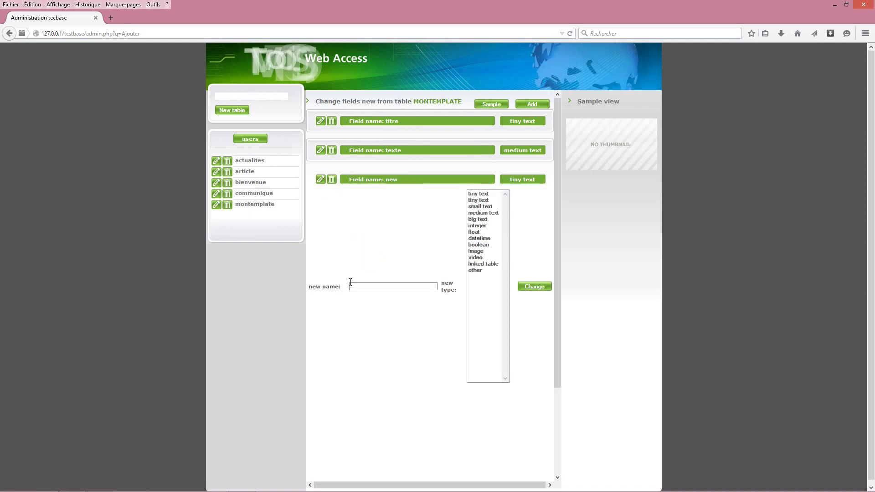
click(364, 286)
text(image)
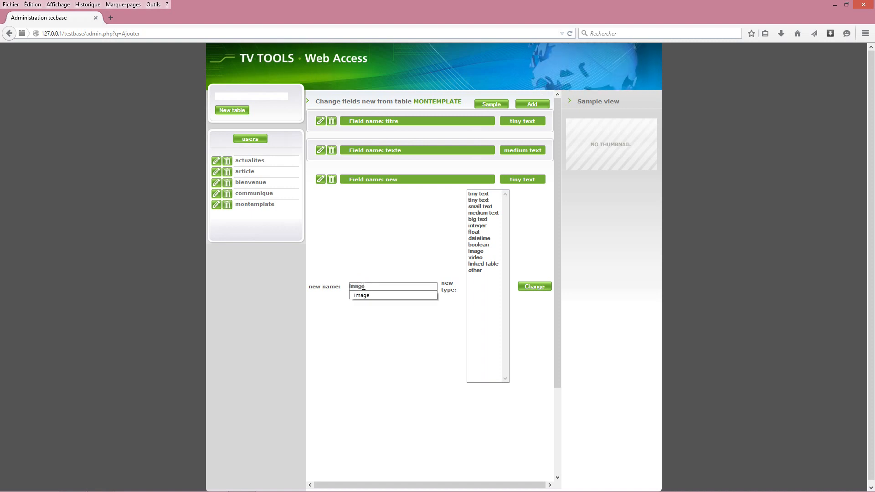
click(363, 288)
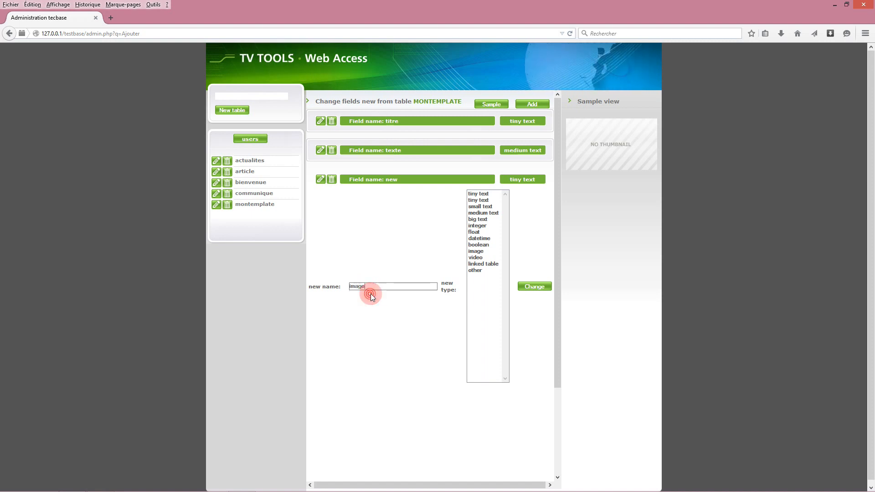
click(476, 253)
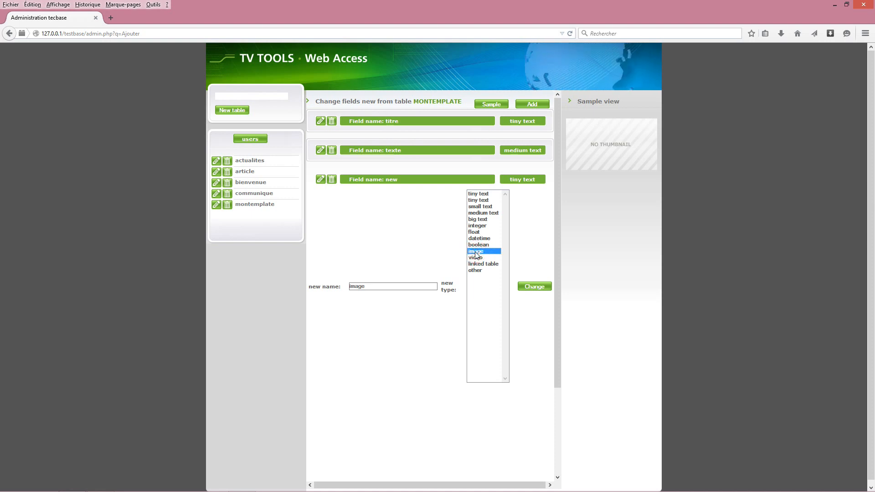
click(534, 289)
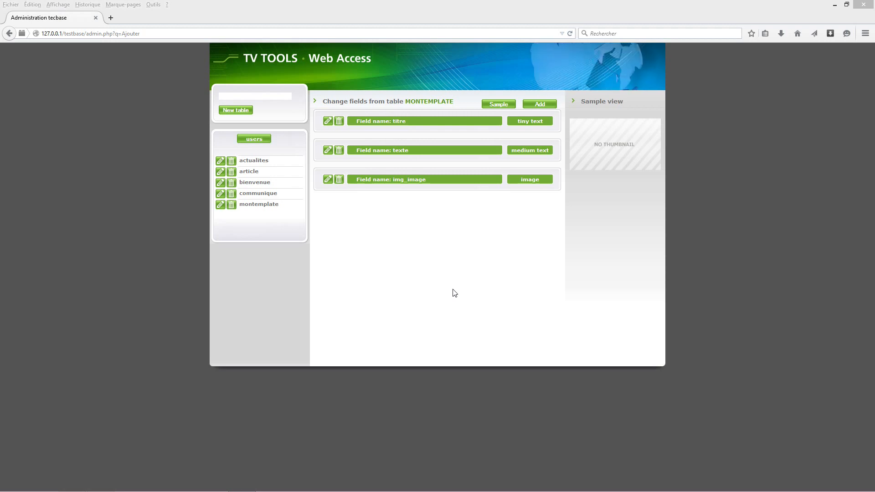
Add a record to the montemplate table with the titre "Titre 1" and the texte "Le texte 1"
click(261, 205)
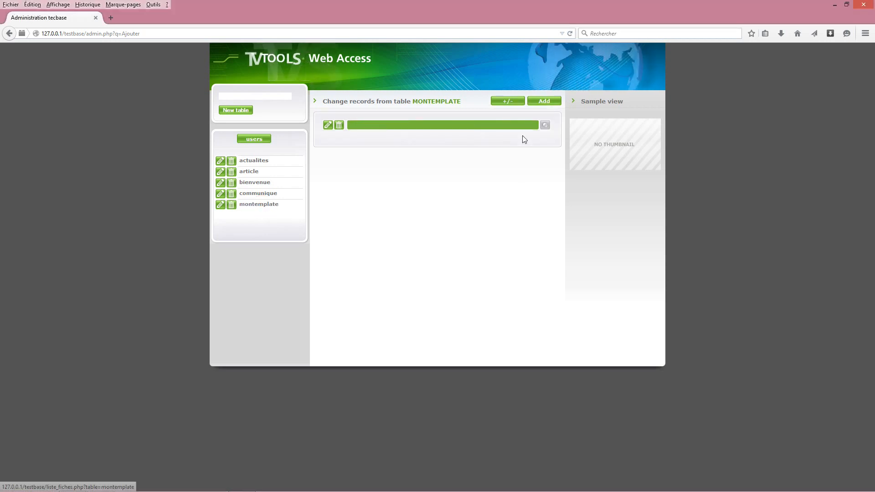
click(548, 100)
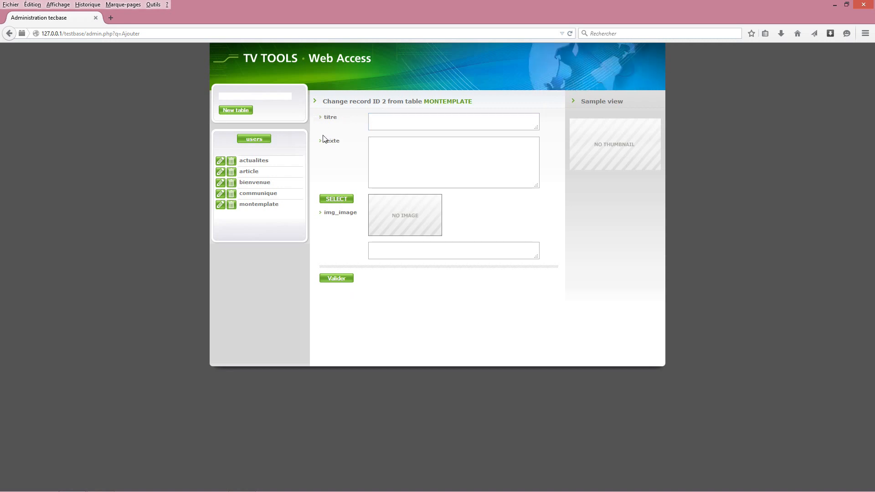
click(346, 200)
click(385, 122)
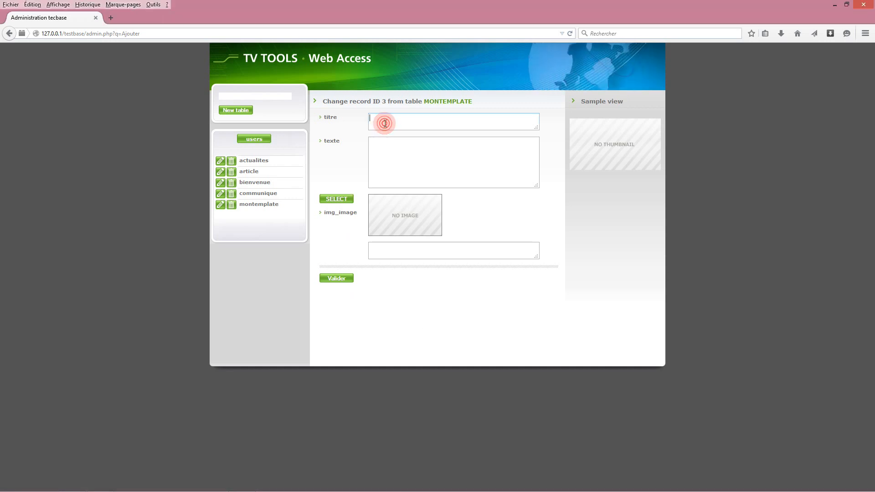
text(T)
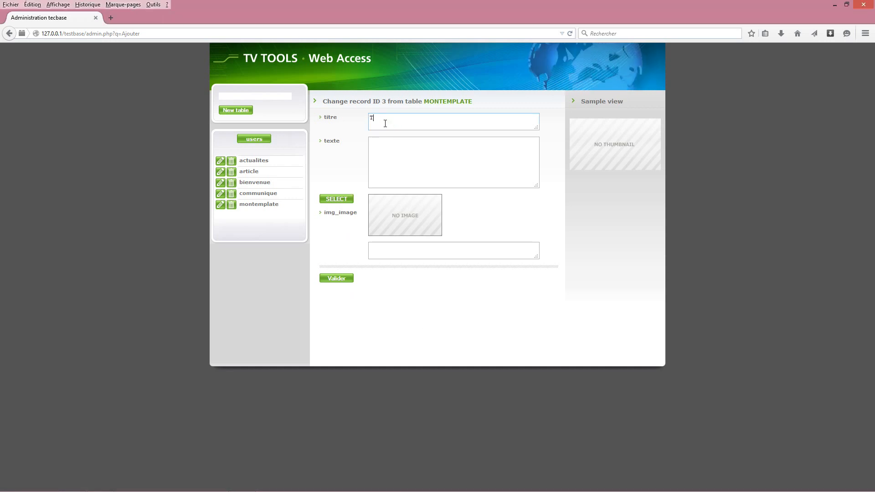
text(itre 1)
click(386, 148)
text(Le)
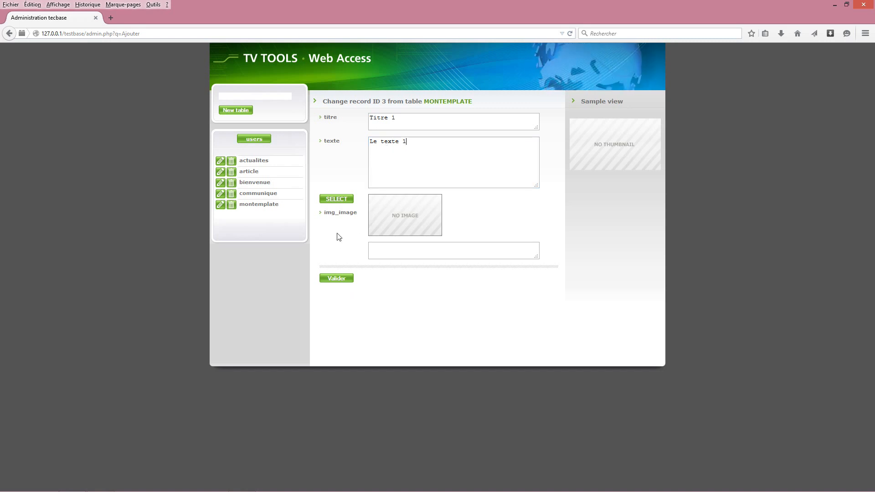
Upload image_corporate.jpg from the tvt_demo folder, use it as the record's img_image and save the record
click(336, 199)
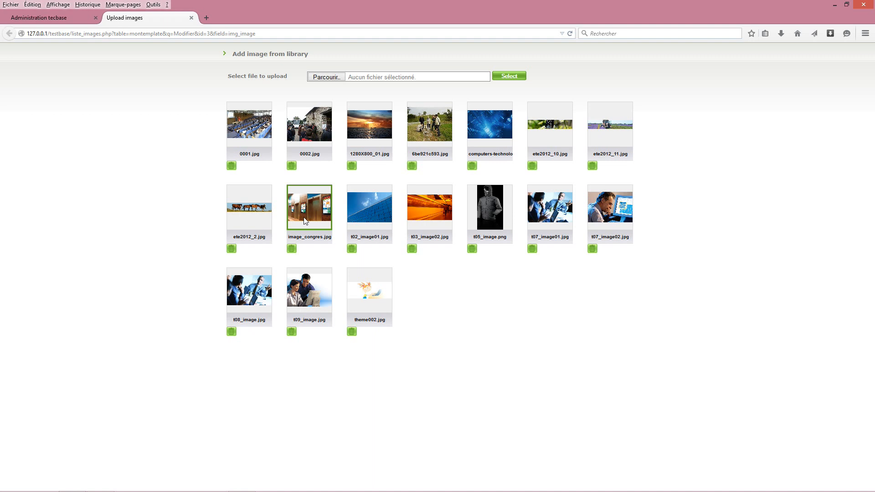
click(328, 79)
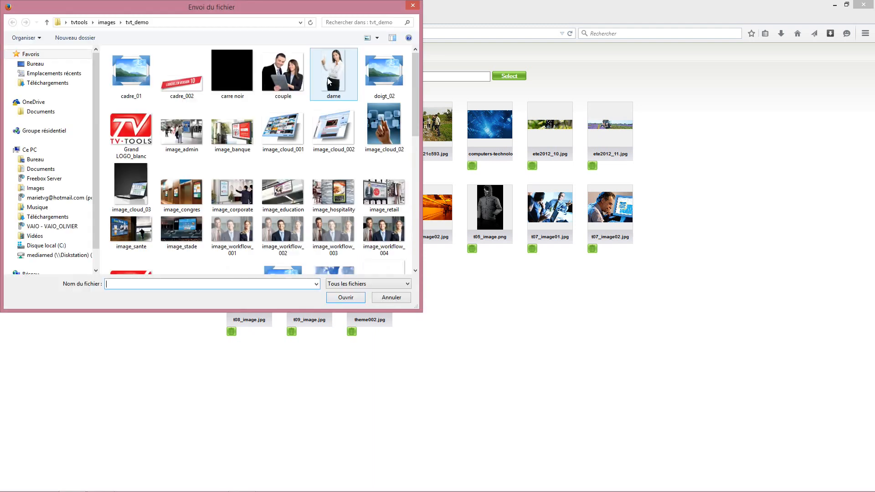
click(226, 196)
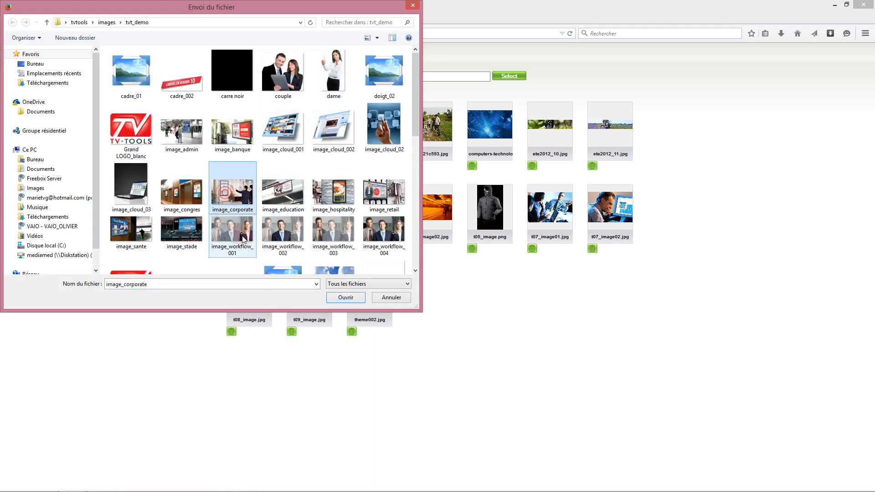
click(331, 297)
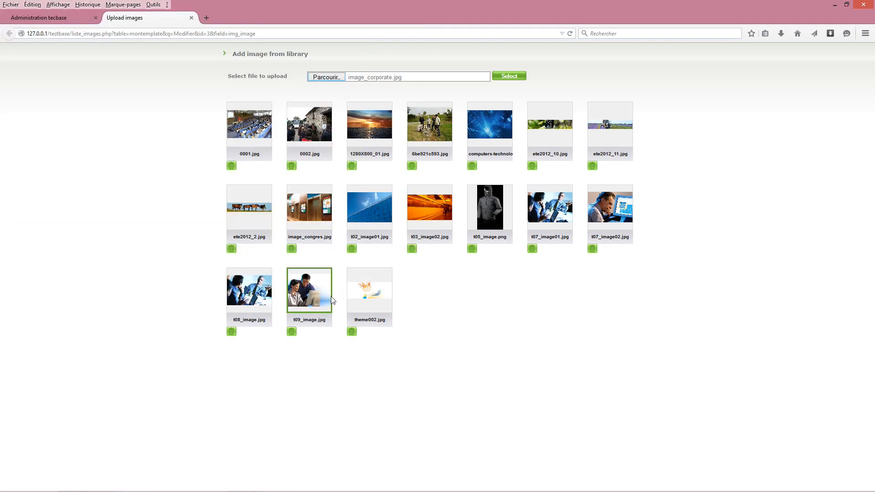
click(511, 76)
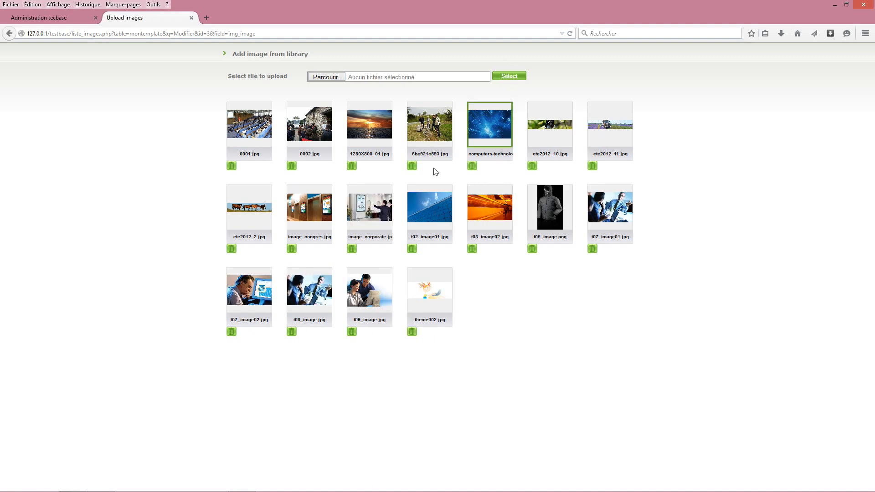
click(369, 215)
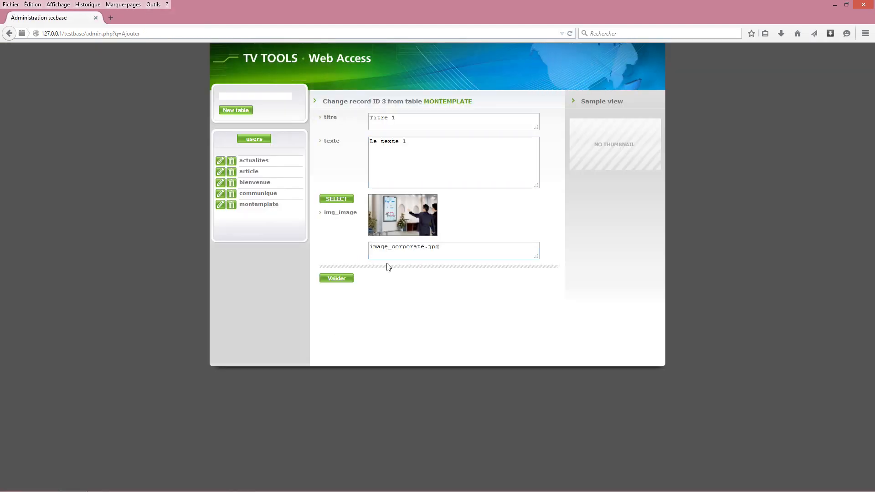
click(340, 278)
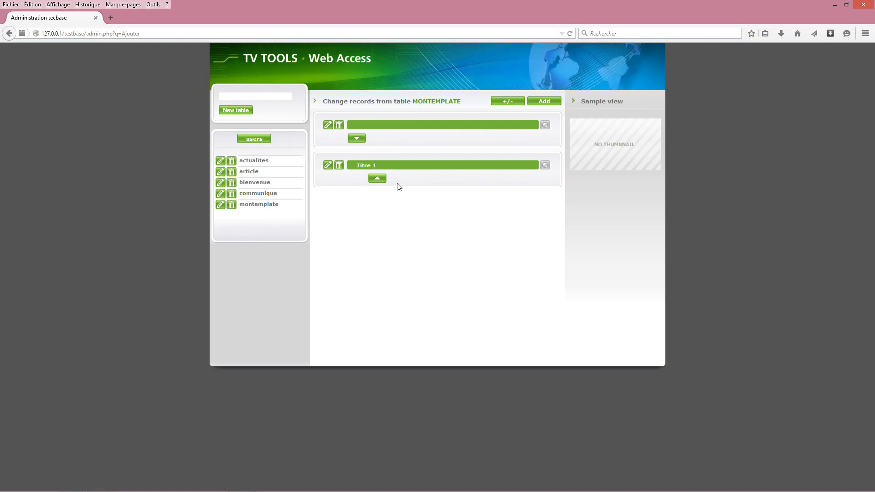
Add and save another montemplate record with titre "Titre 2", texte "Mon texte 2" and the library image image_congres.jpg
click(544, 101)
click(386, 121)
text(Titre 2)
click(394, 158)
text(Mon texte 2)
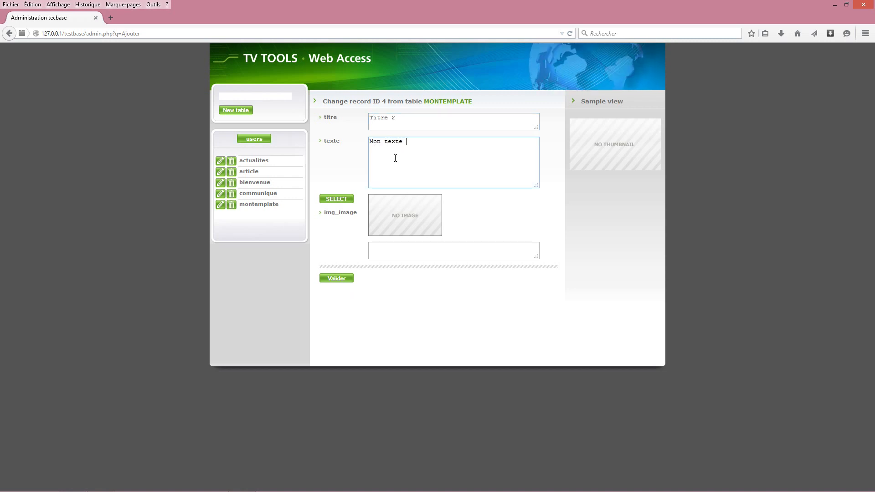
click(334, 200)
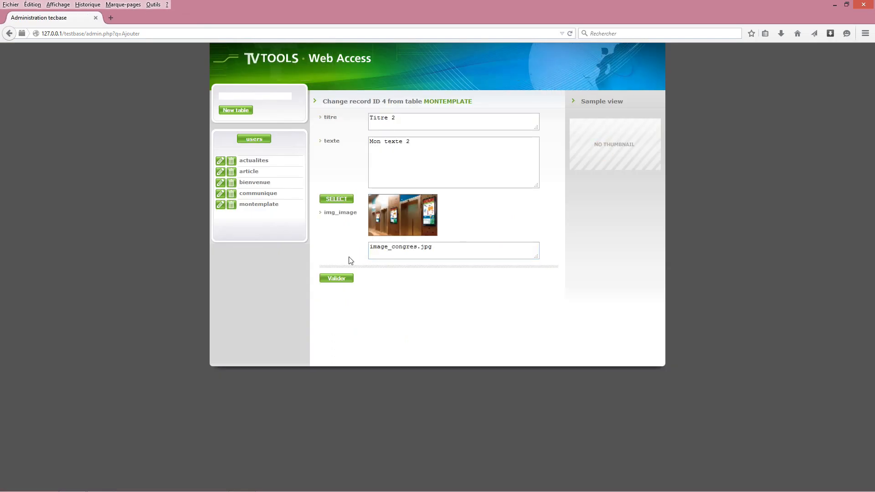
click(341, 279)
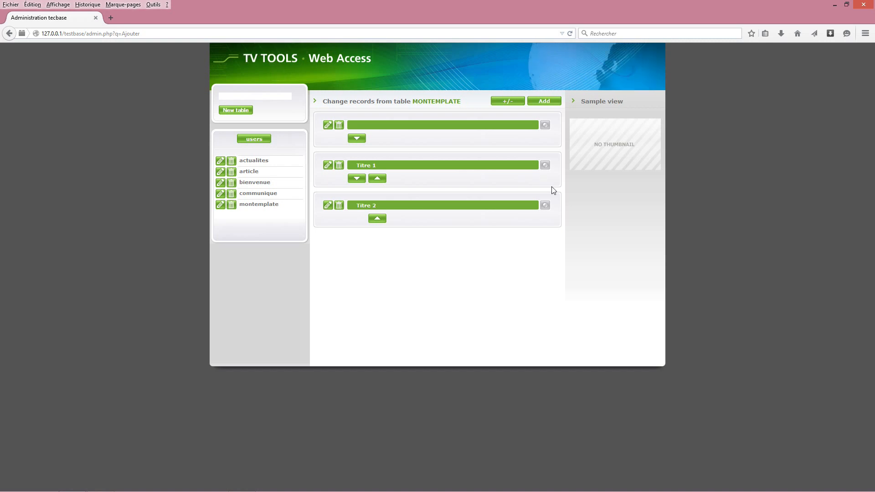
Activate the Titre 1 and Titre 2 records of the montemplate table for broadcasting
click(547, 167)
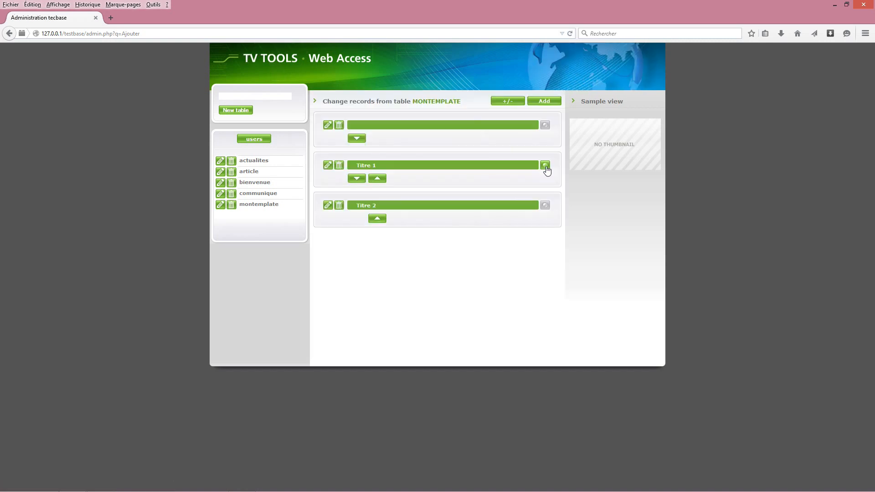
click(546, 208)
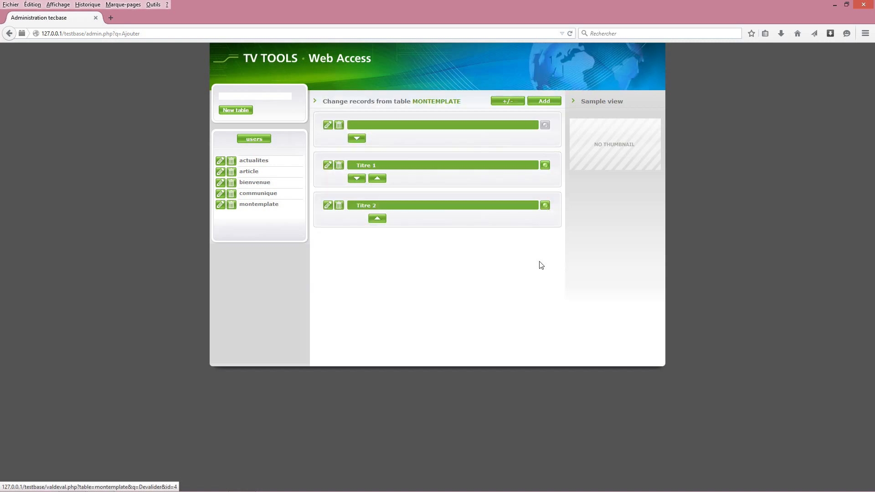